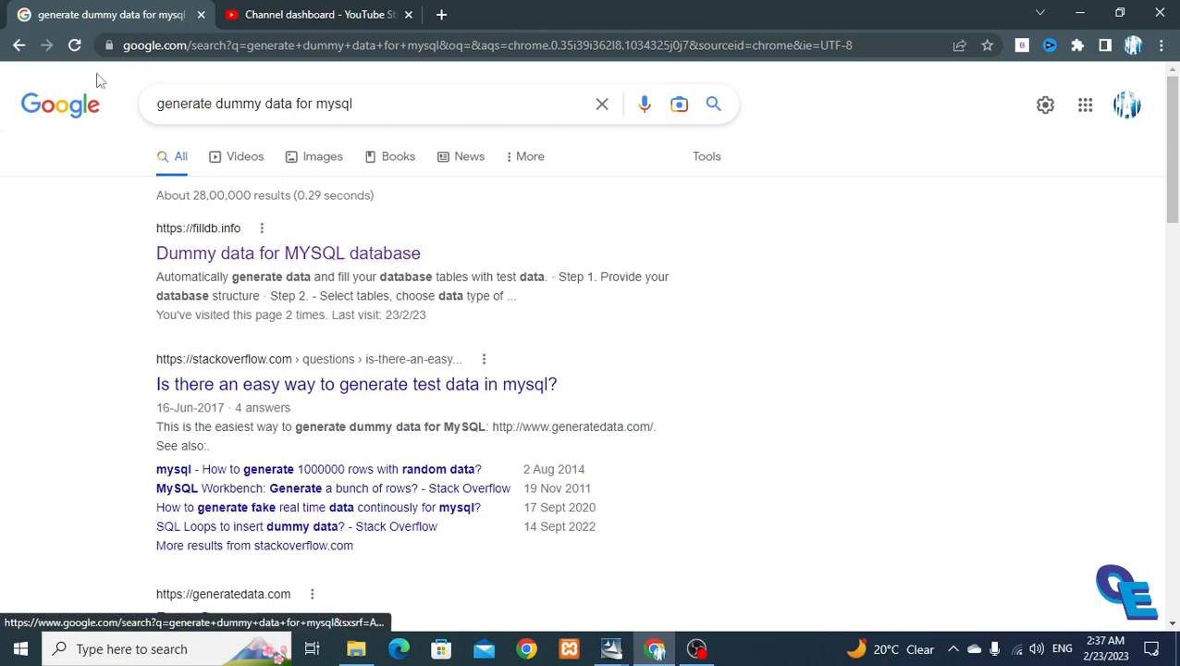
Open FillDB's schema upload page from the search results and paste the sample CREATE TABLE `authors` statement into the SQL code area
click(213, 257)
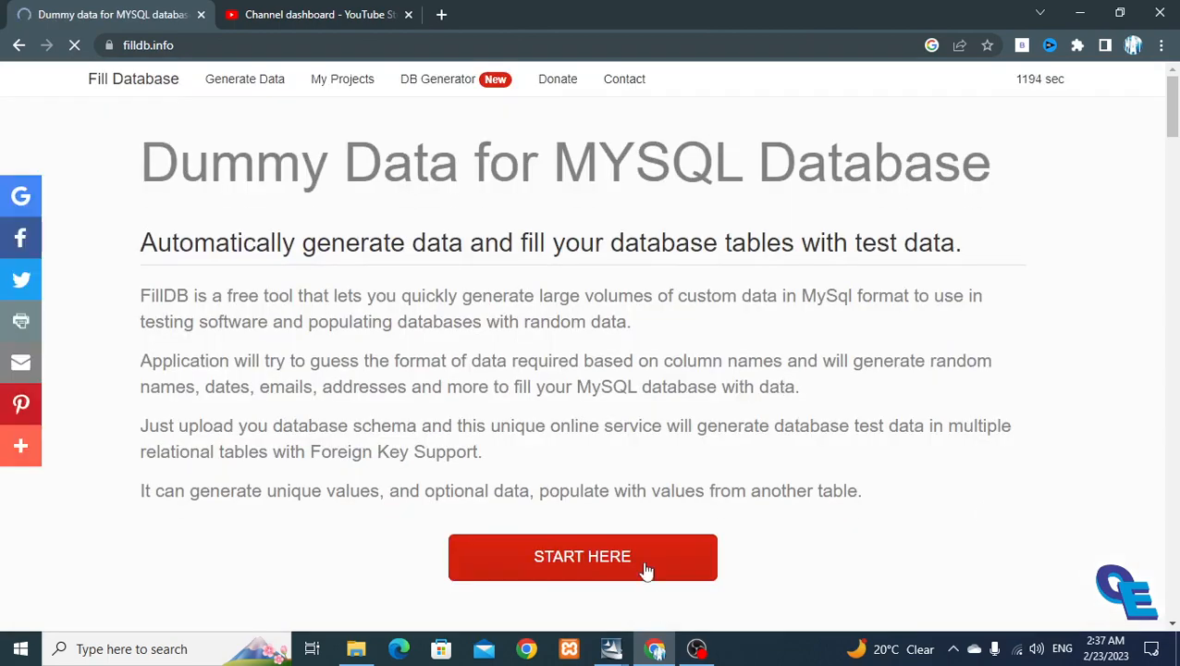
click(646, 558)
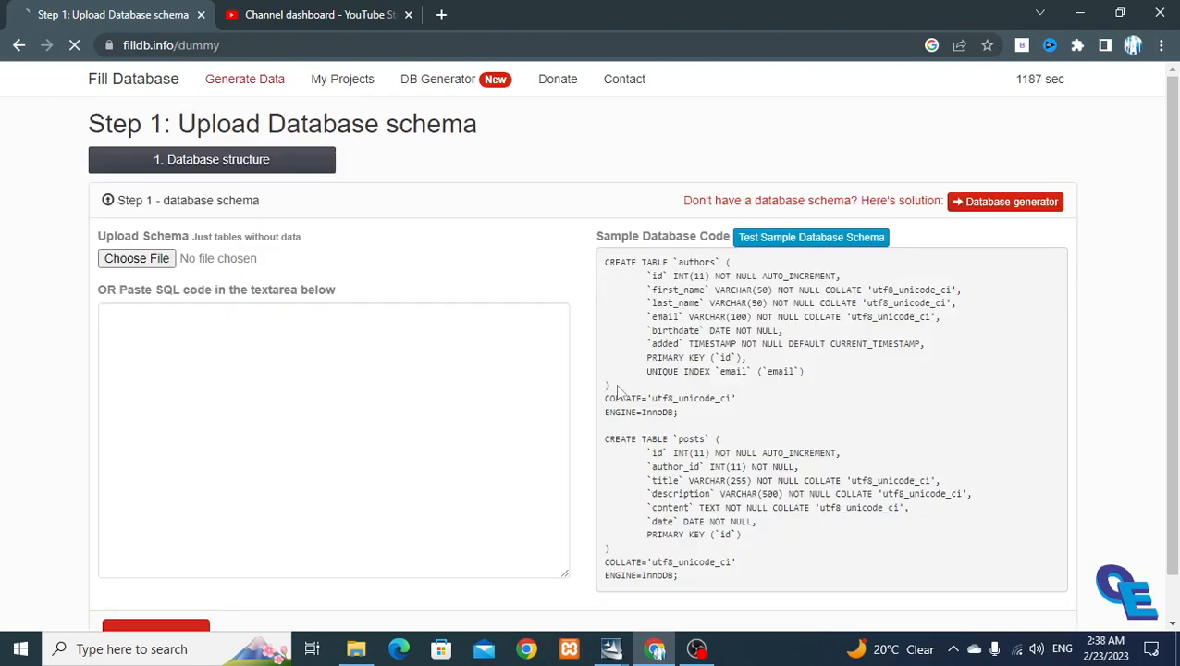
drag(627, 387, 596, 270)
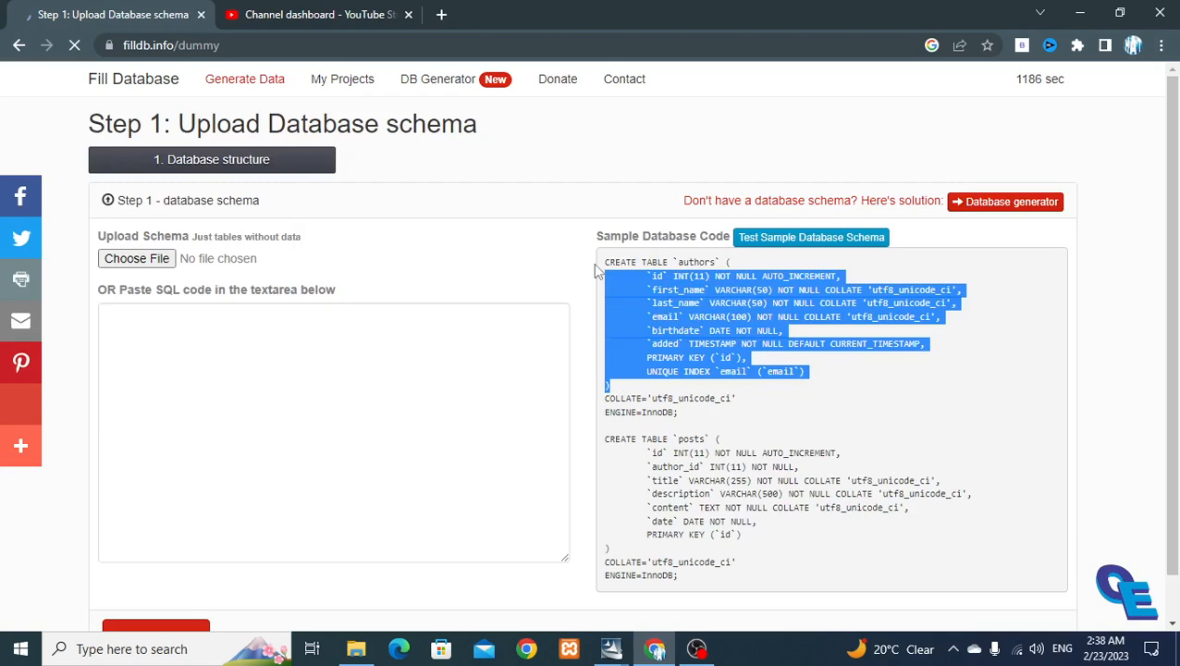
drag(596, 270, 603, 262)
key(ctrl+c)
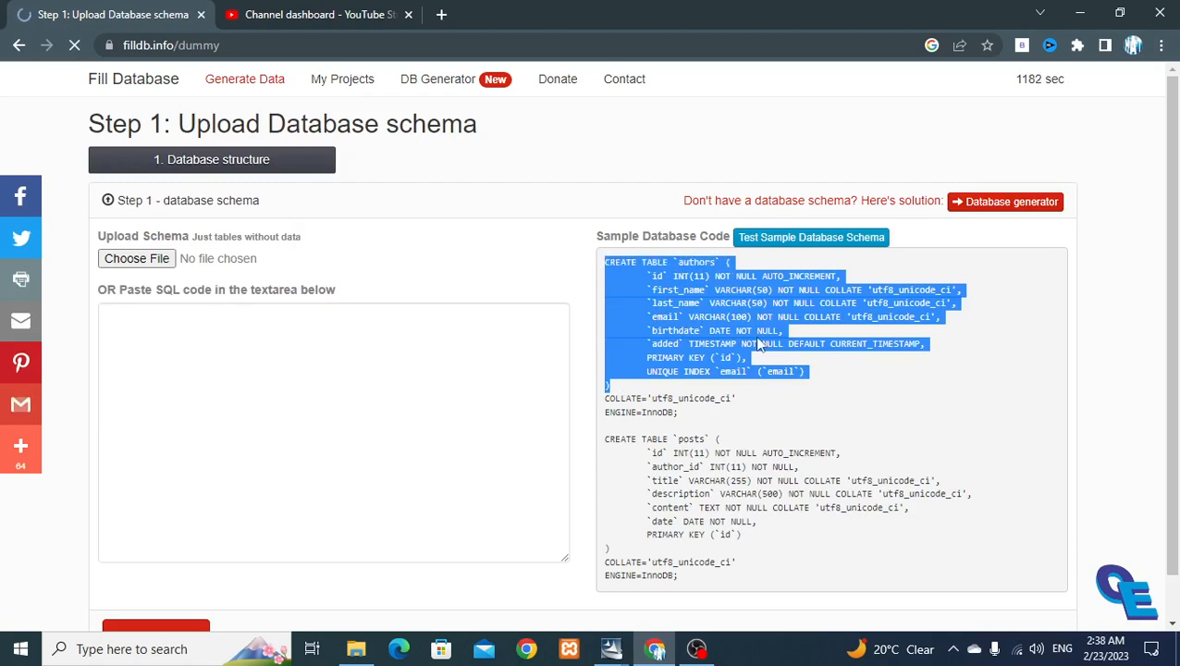
click(123, 353)
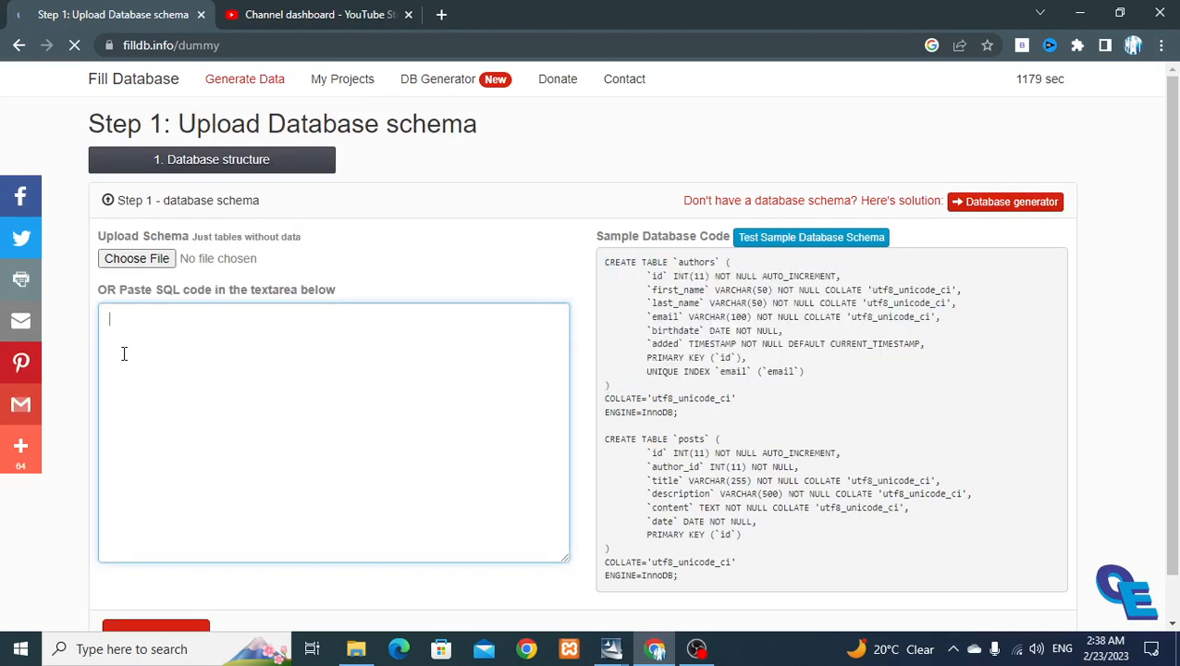
key(ctrl+v)
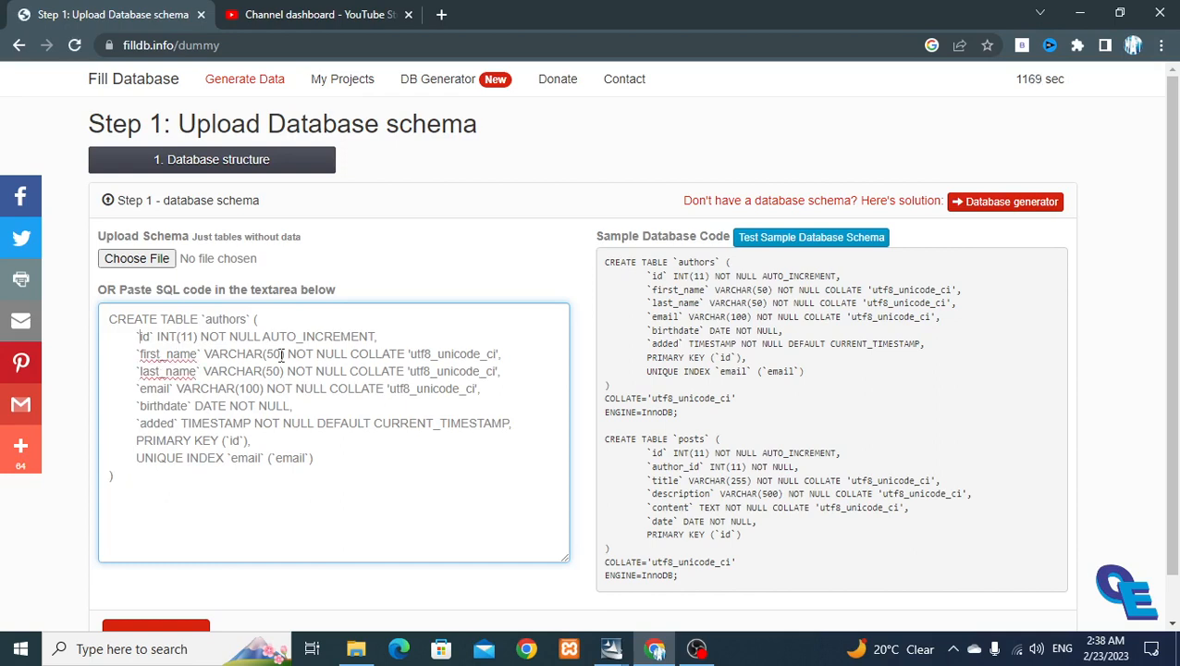
Examine the column definitions, data types, primary key and unique email index in the pasted authors table code
double_click(356, 355)
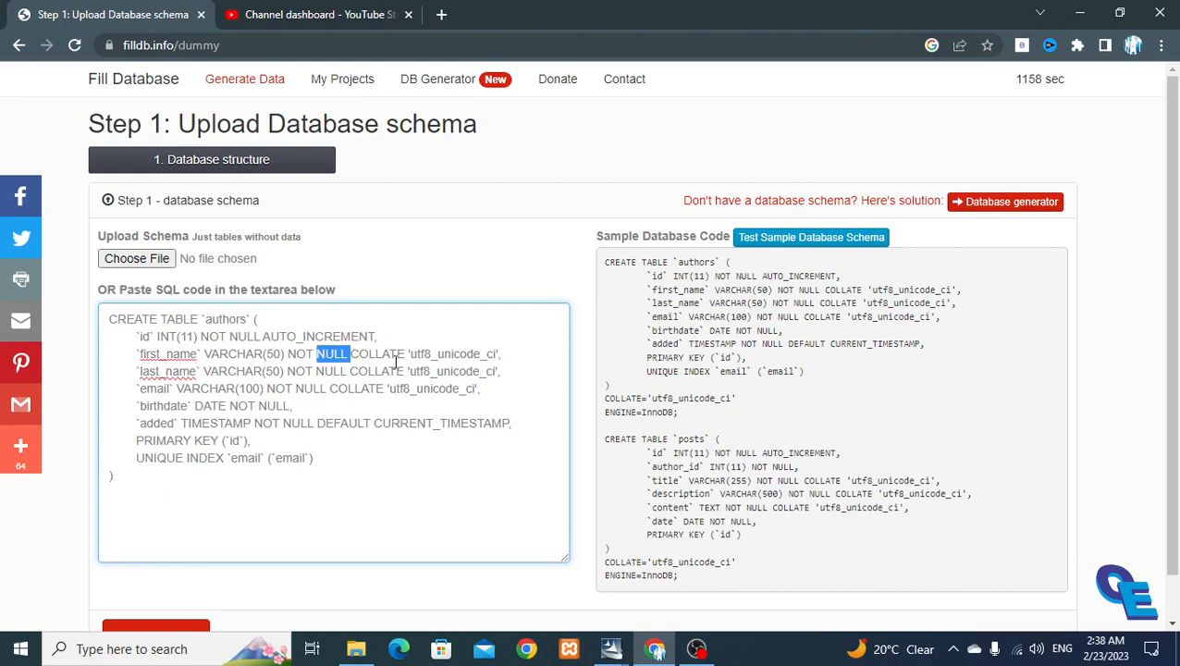
drag(245, 371, 388, 396)
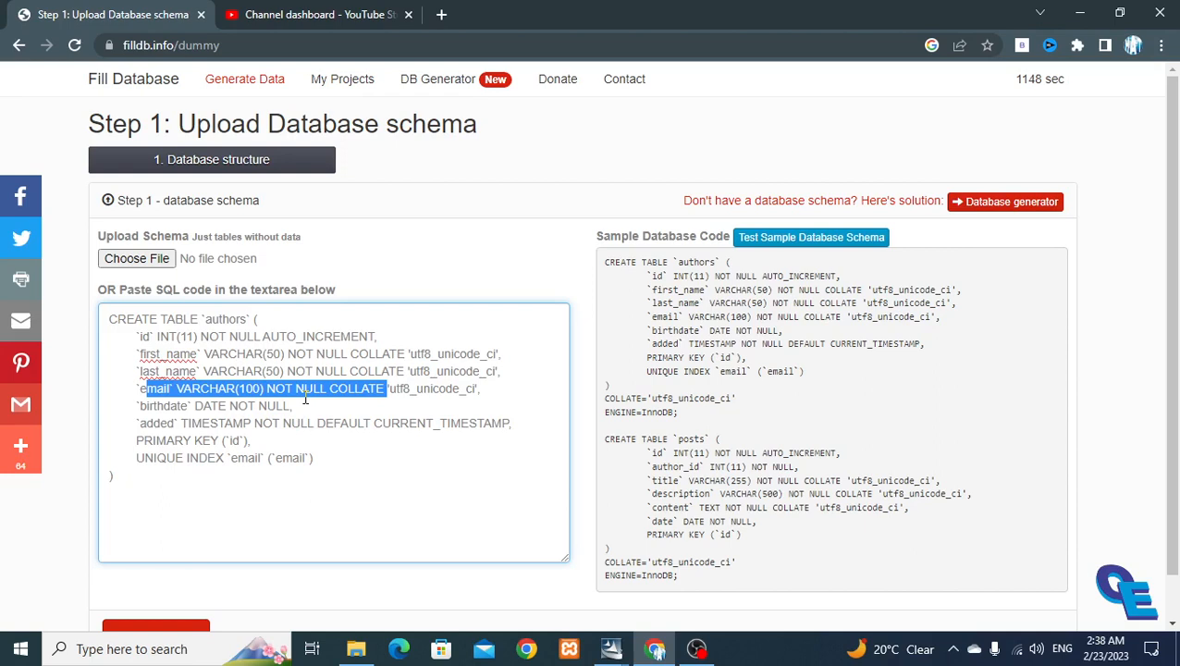
click(137, 422)
double_click(219, 405)
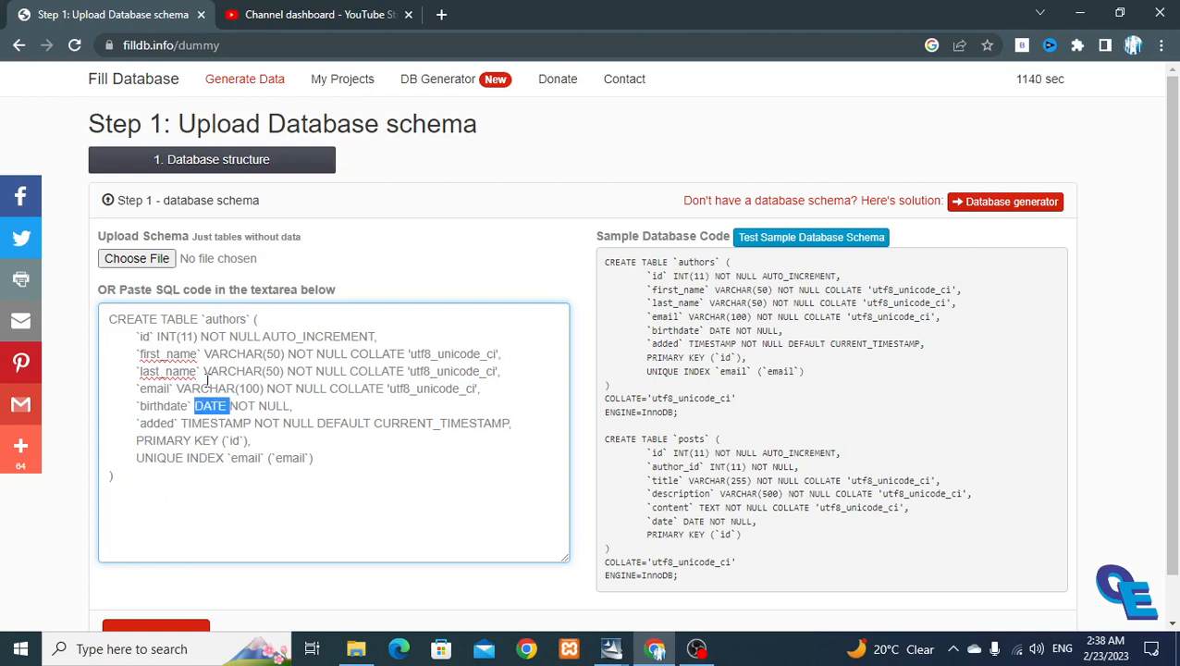
double_click(209, 372)
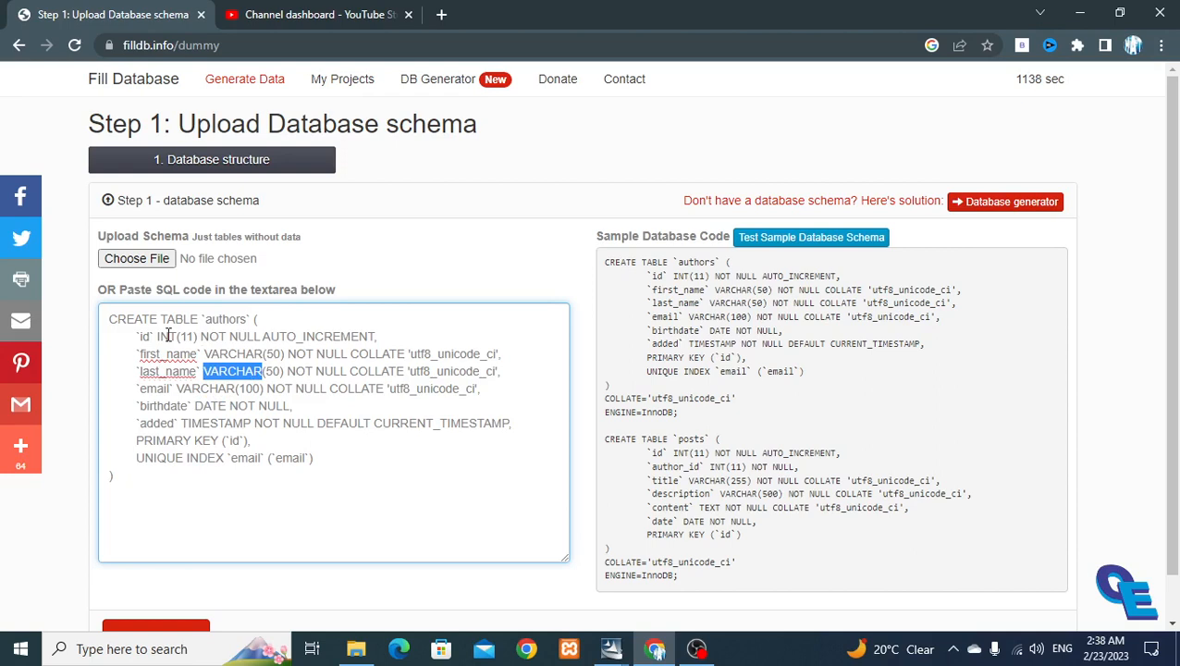
drag(136, 440, 245, 443)
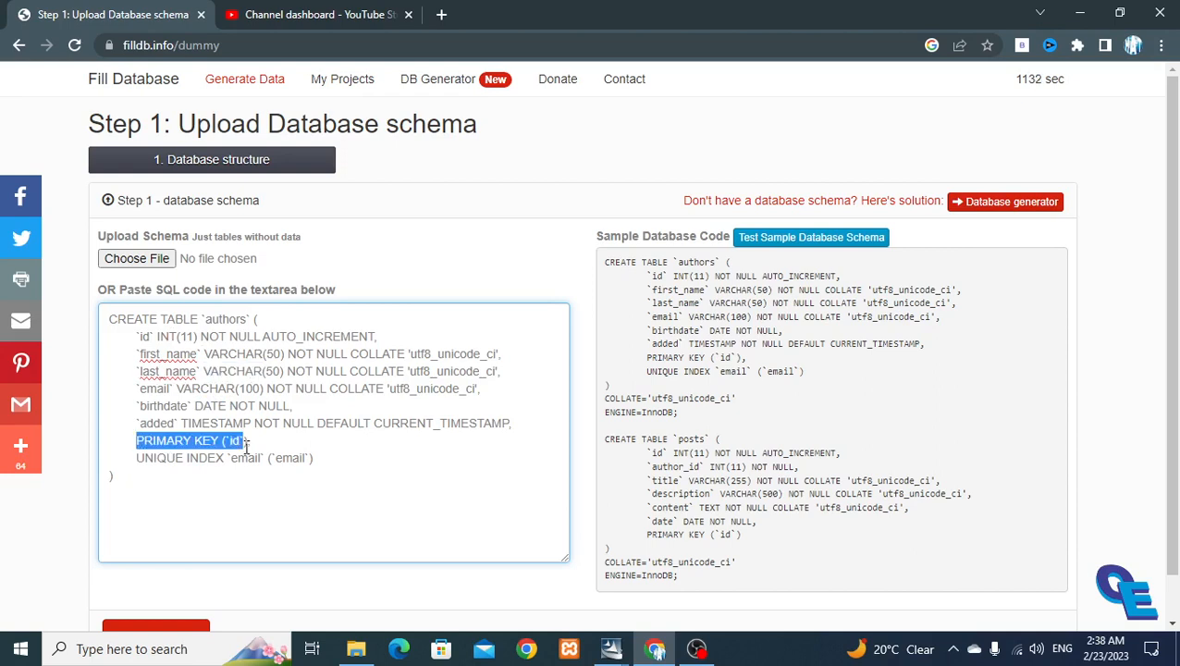
drag(145, 336, 136, 336)
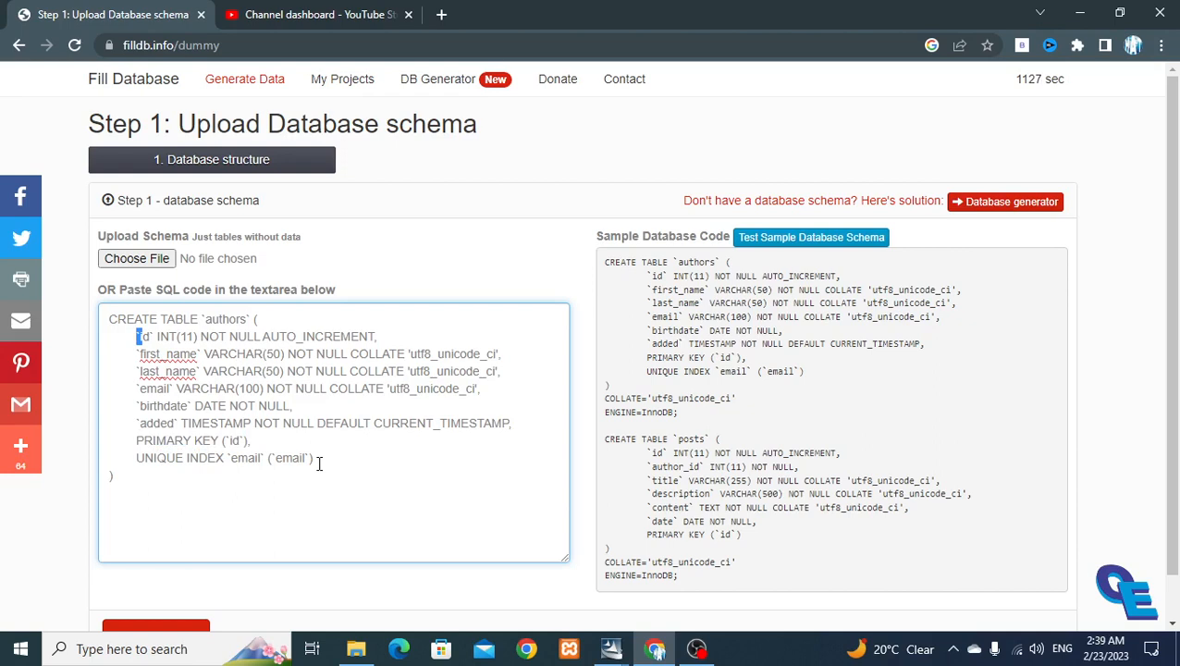
drag(315, 458, 144, 458)
Submit the pasted authors schema to reach the data generation stage
scroll(180, 596, down, 1)
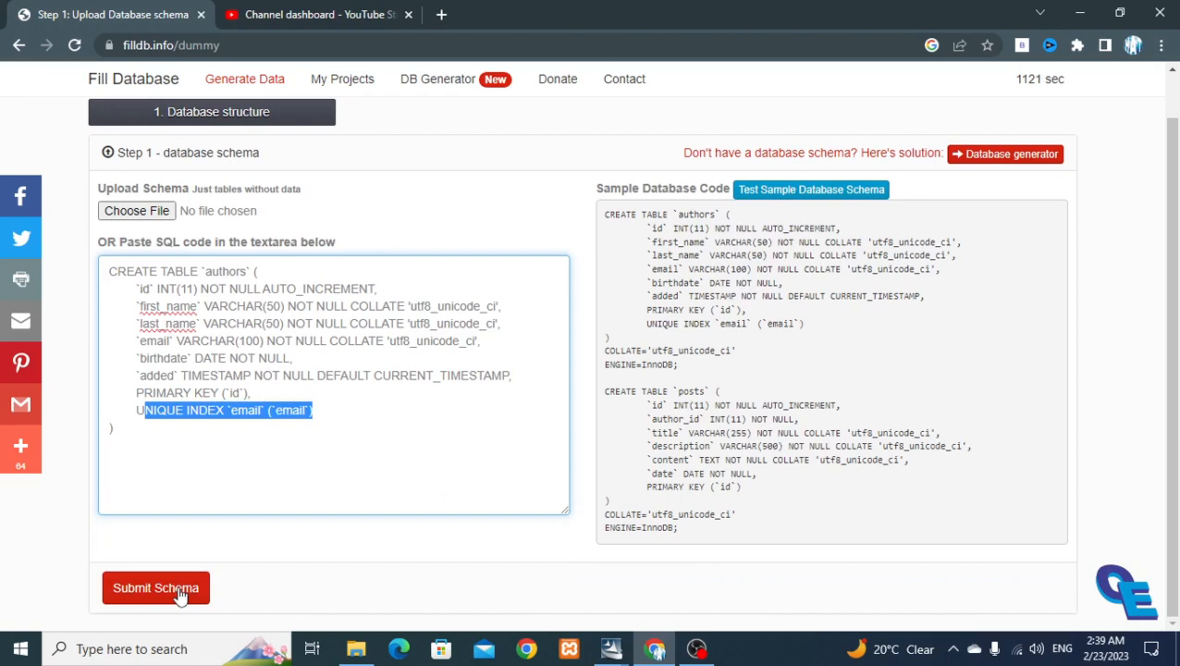
click(181, 596)
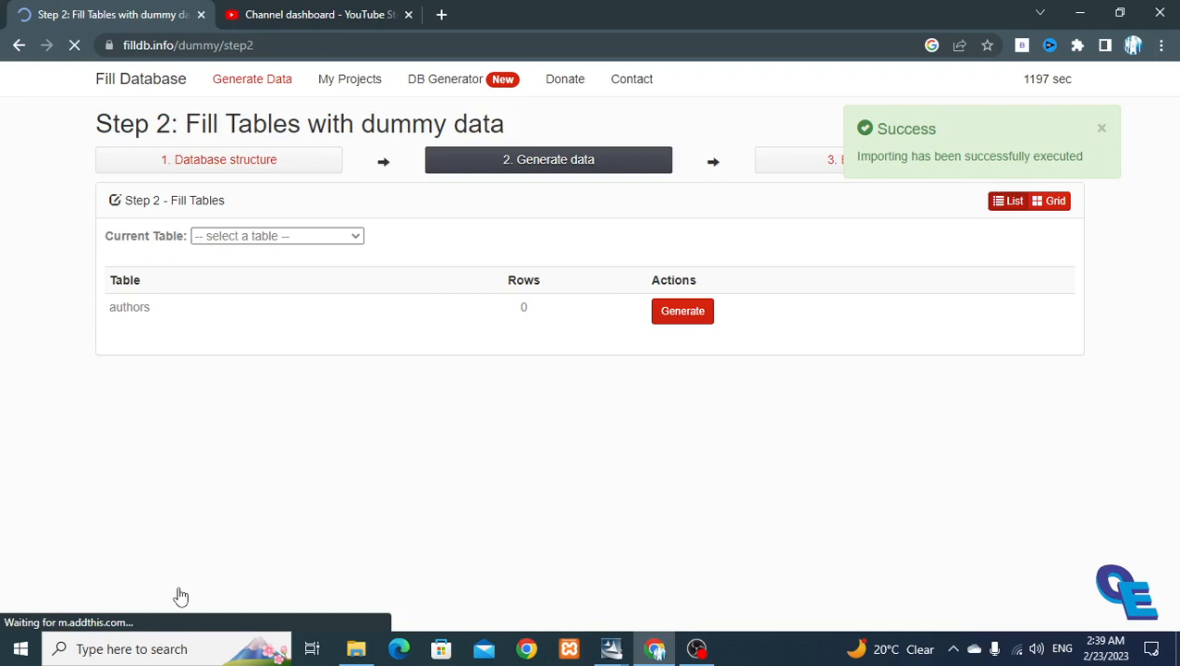
Return to the schema stage, submit a schema with users and authors tables, and generate dummy data for users
click(18, 45)
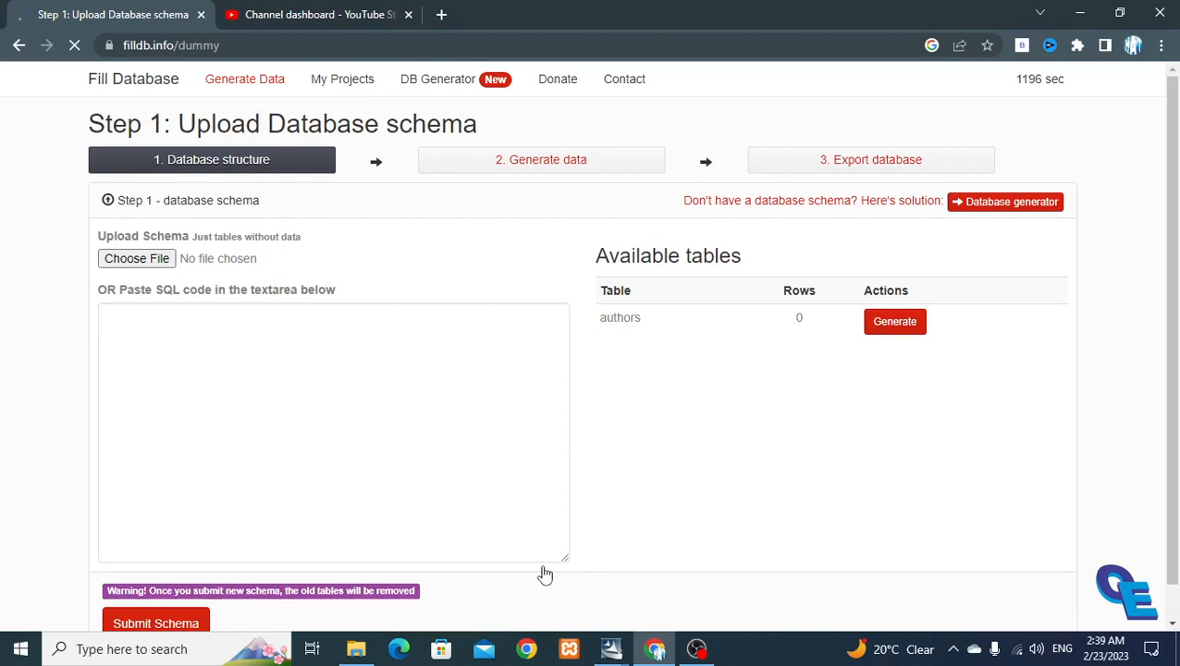
click(221, 331)
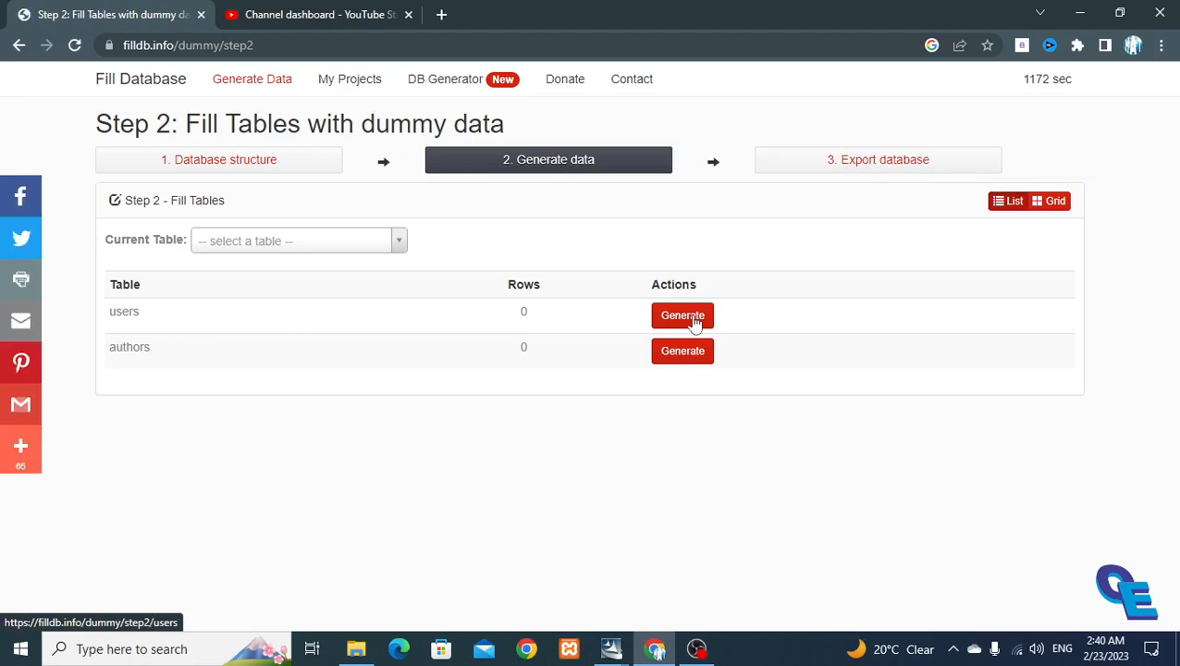
click(683, 316)
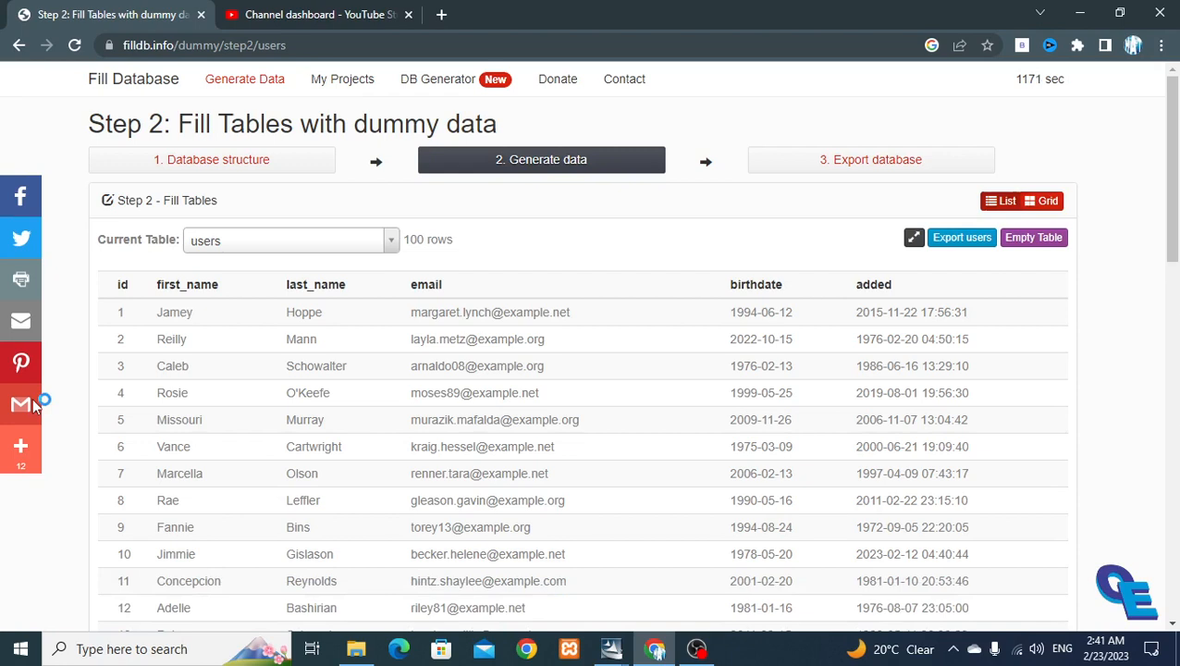
click(19, 45)
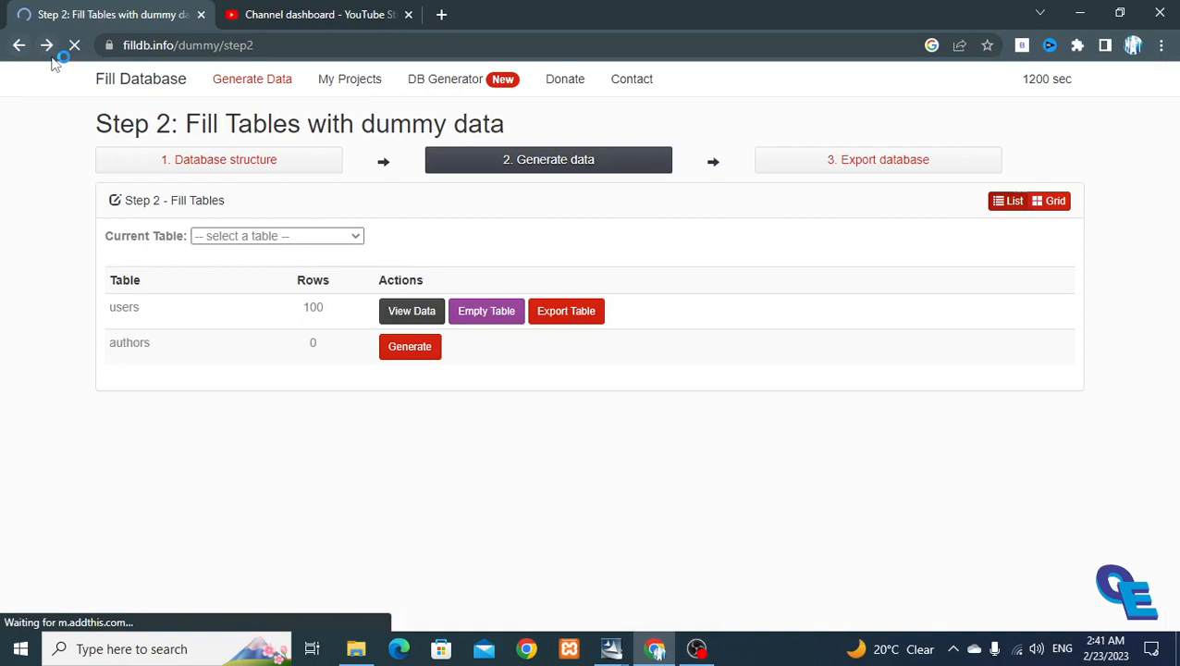
click(46, 44)
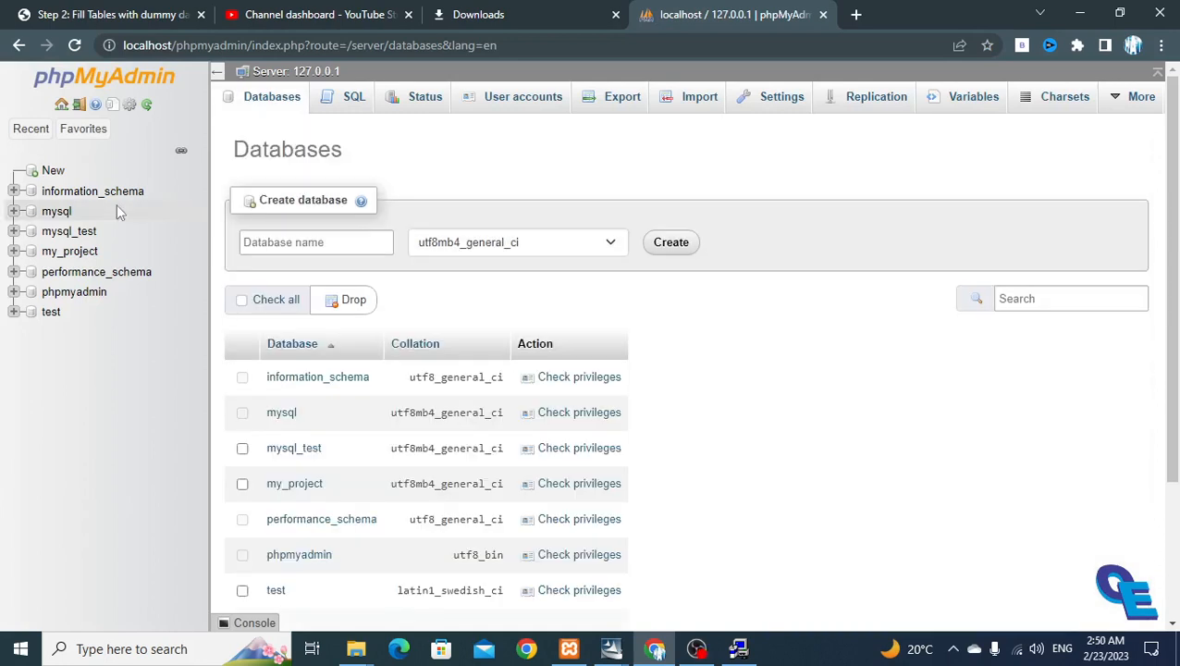
Create a database named mydb with the utf8mb4_general_ci collation in phpMyAdmin
click(288, 244)
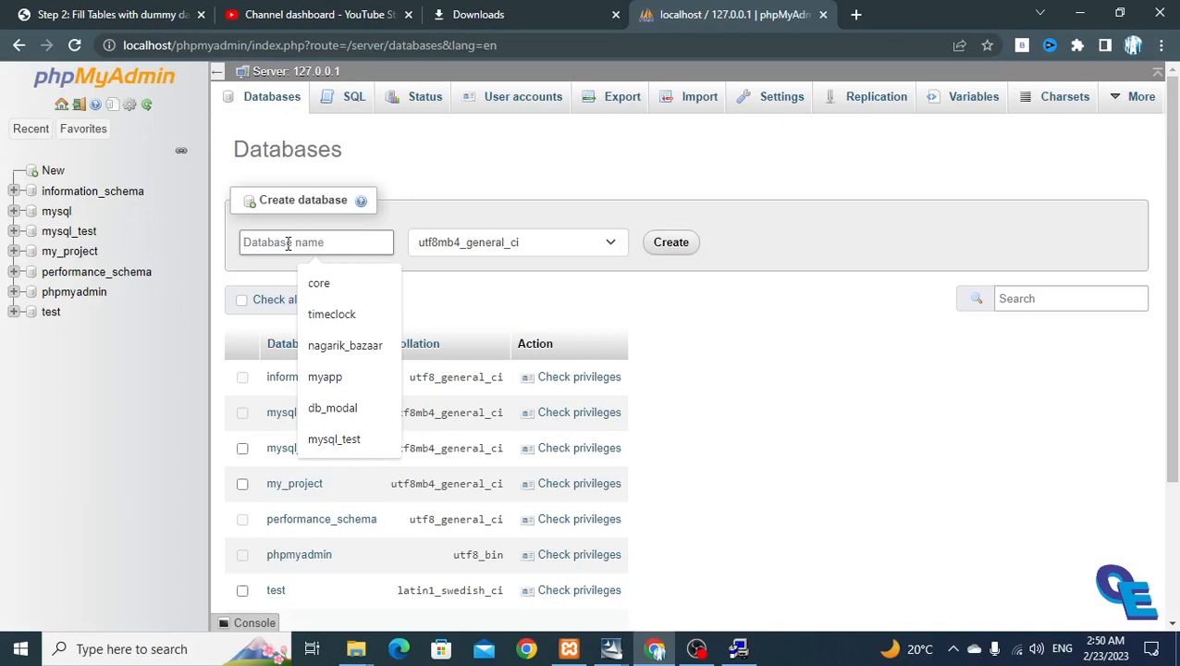
text(mydb)
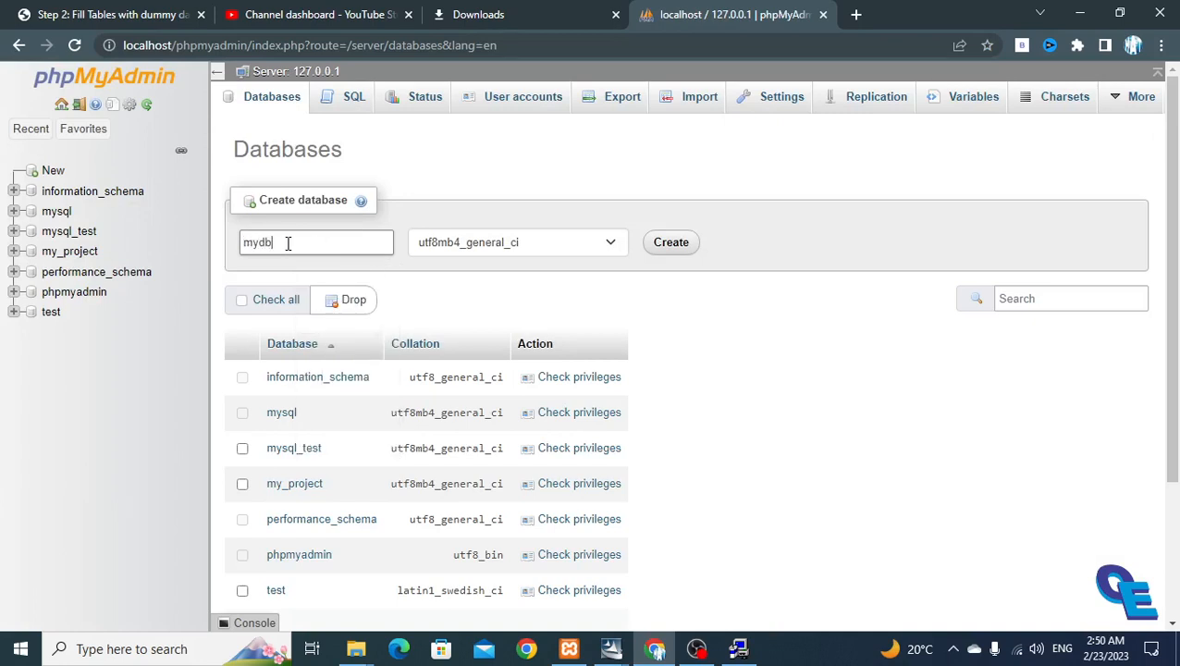
click(675, 246)
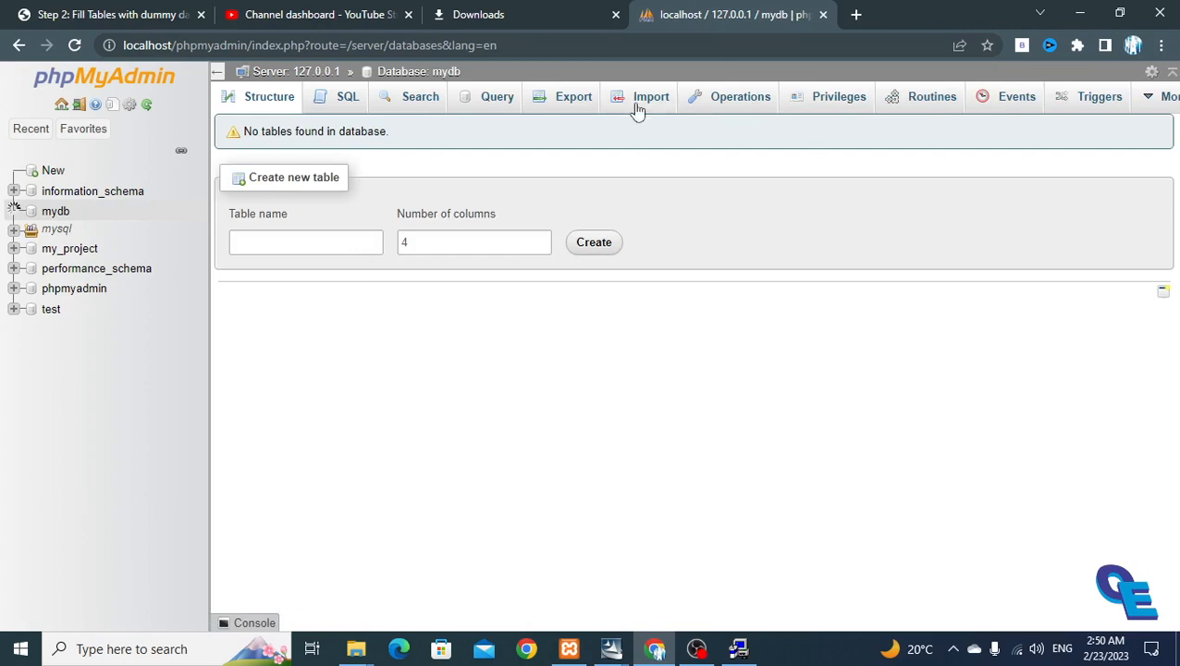
click(632, 102)
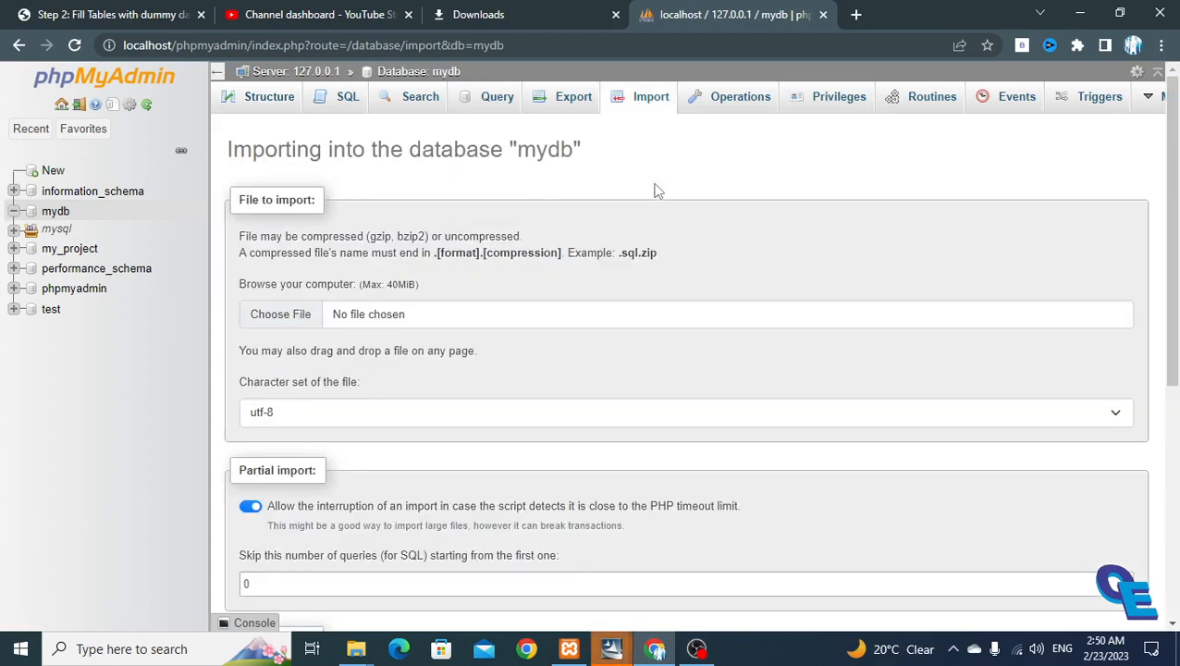
click(282, 320)
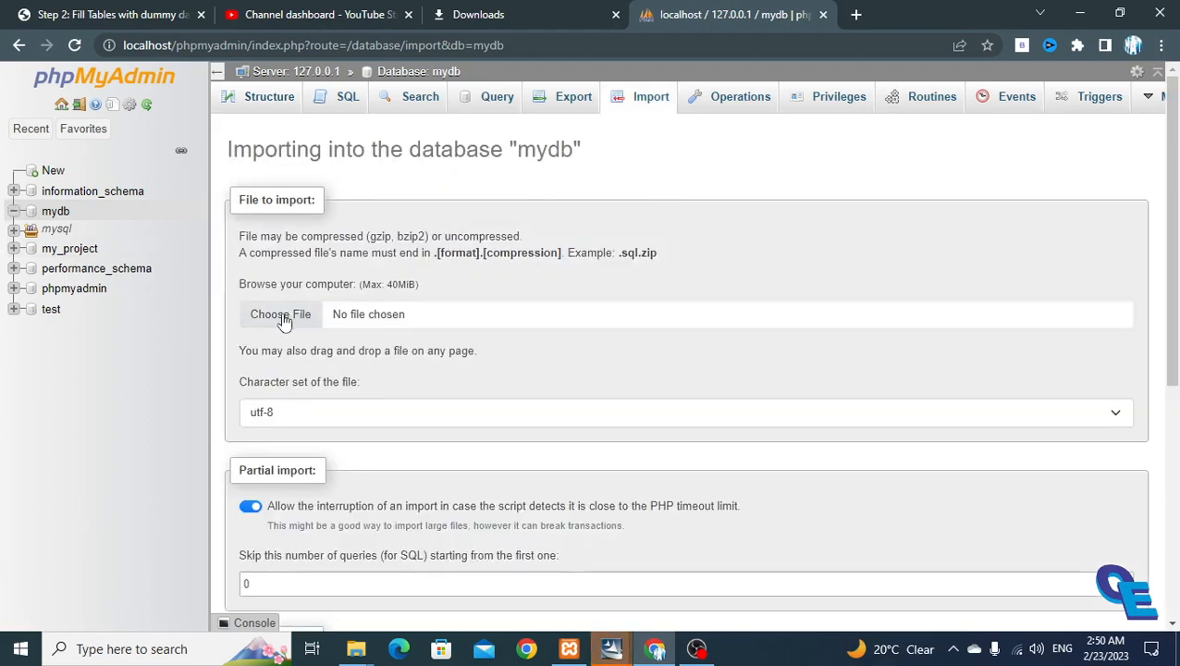
click(521, 329)
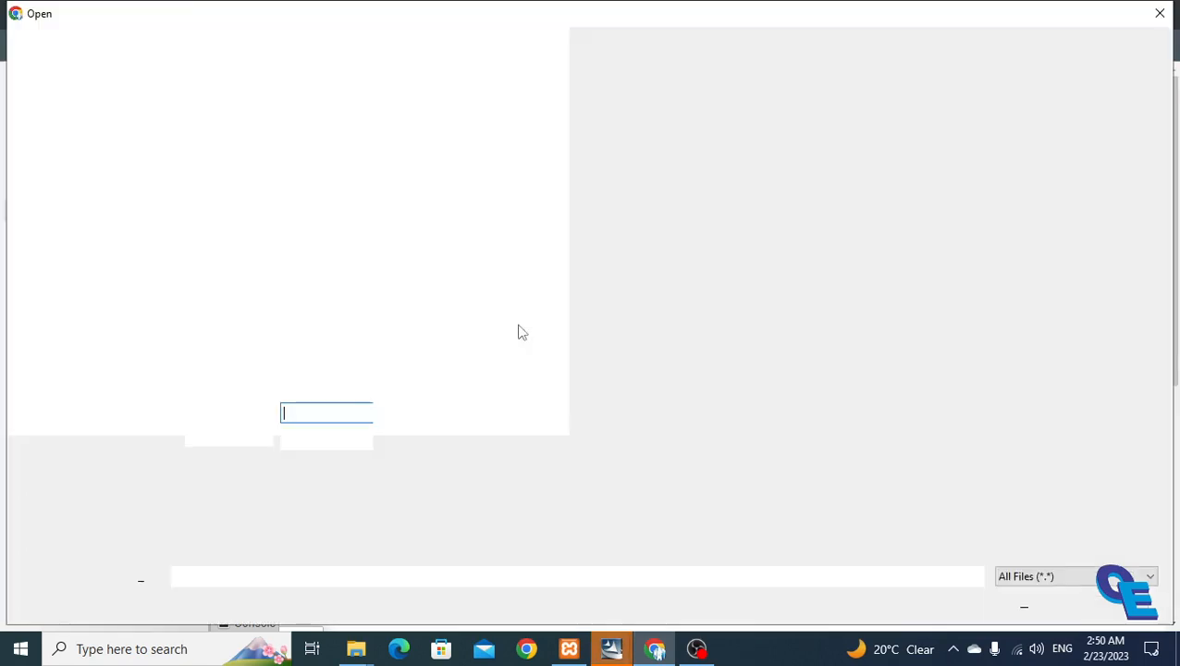
click(254, 570)
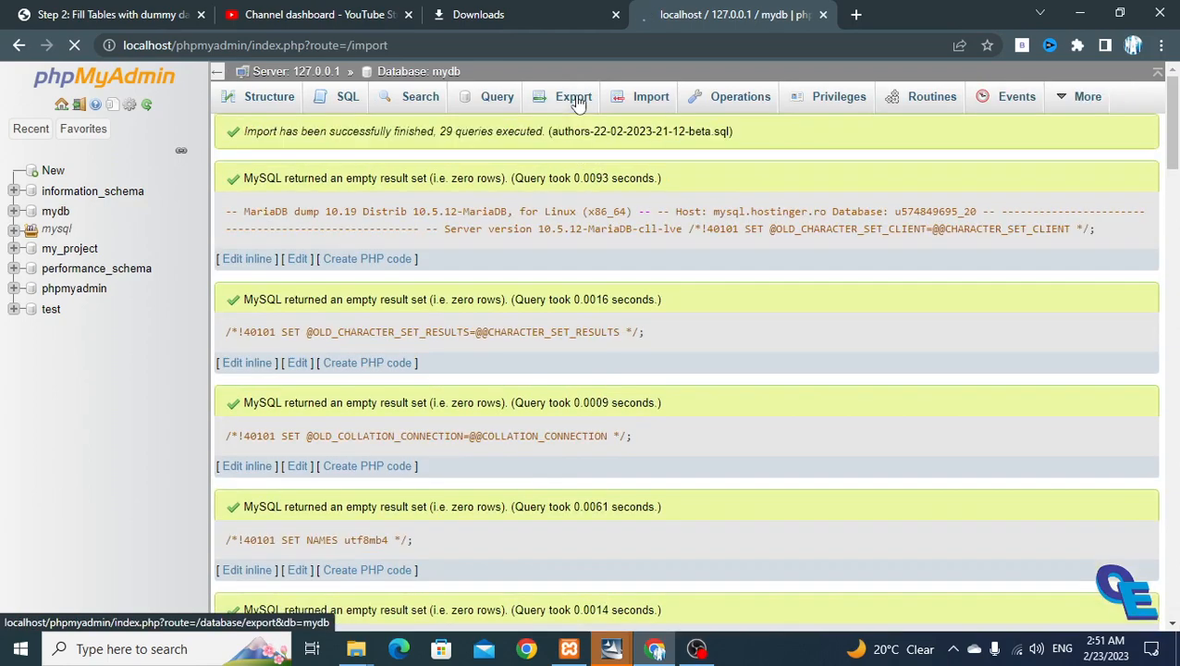
click(637, 102)
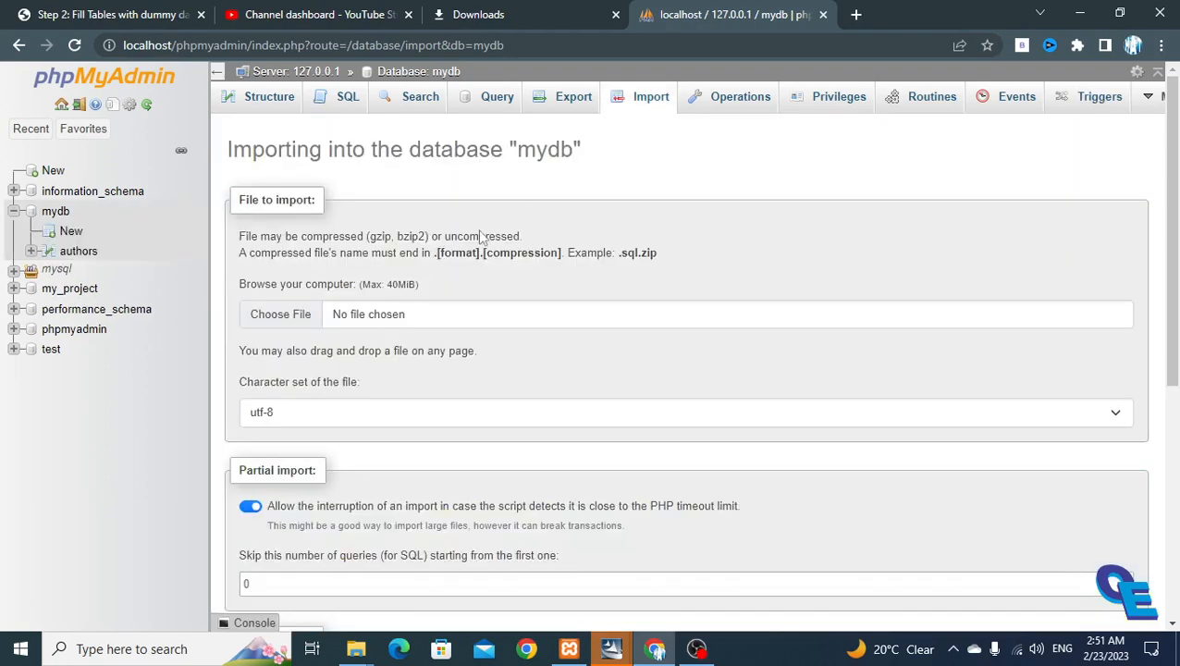
click(282, 317)
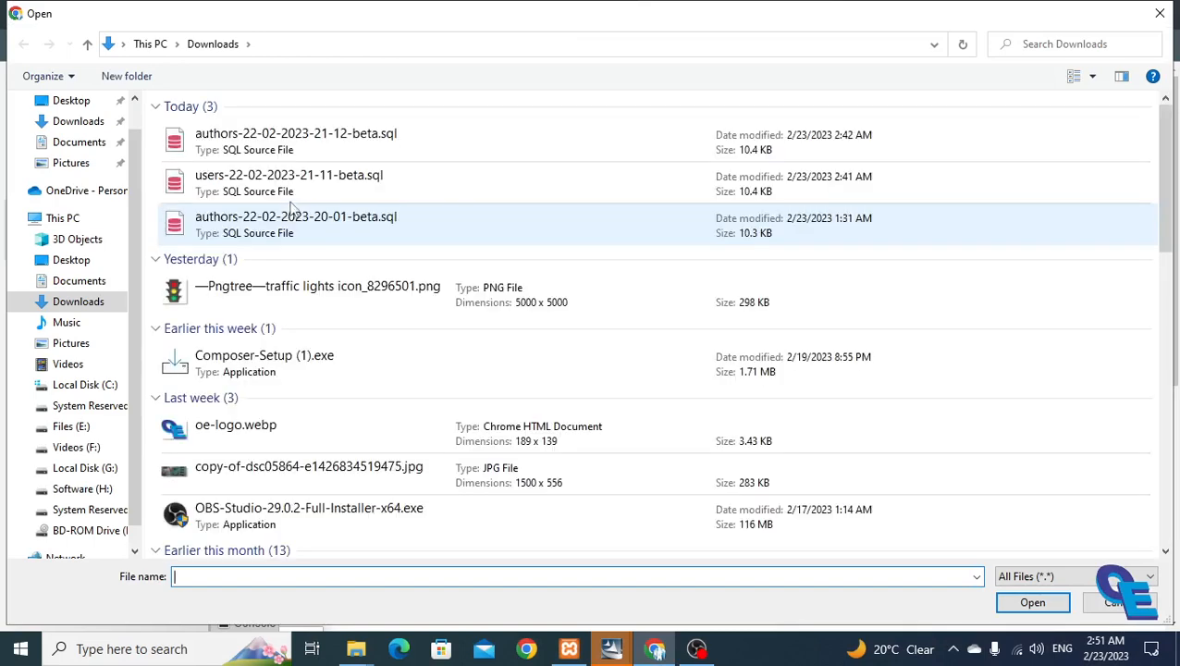
click(295, 185)
click(1031, 603)
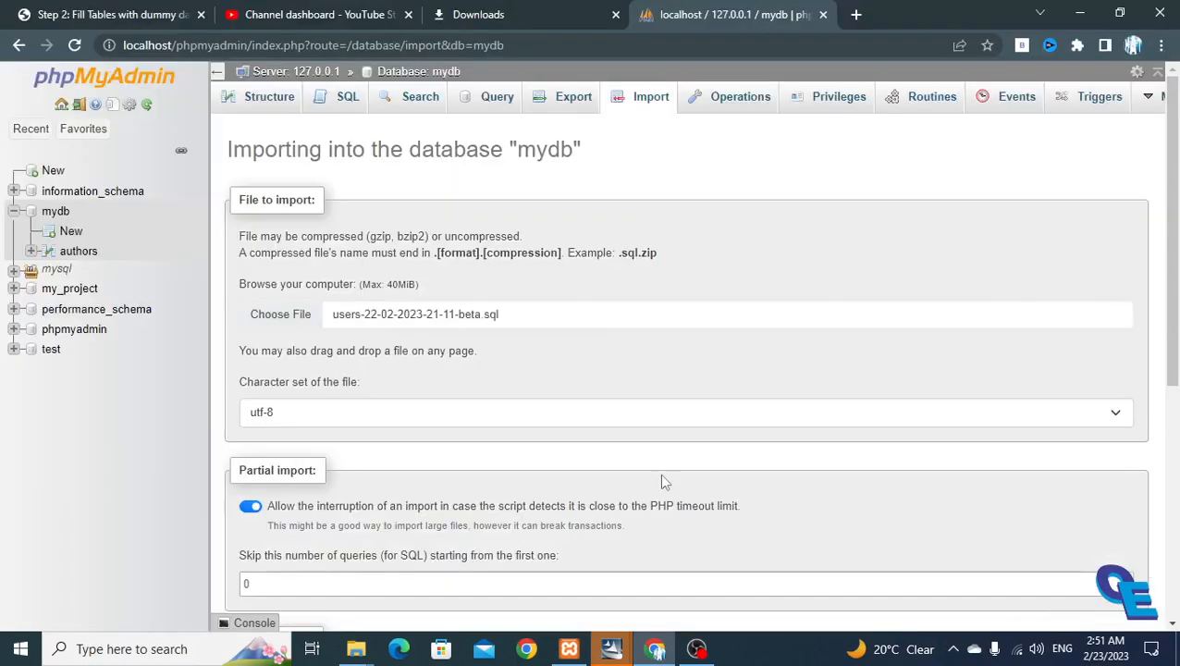
scroll(460, 456, down, 5)
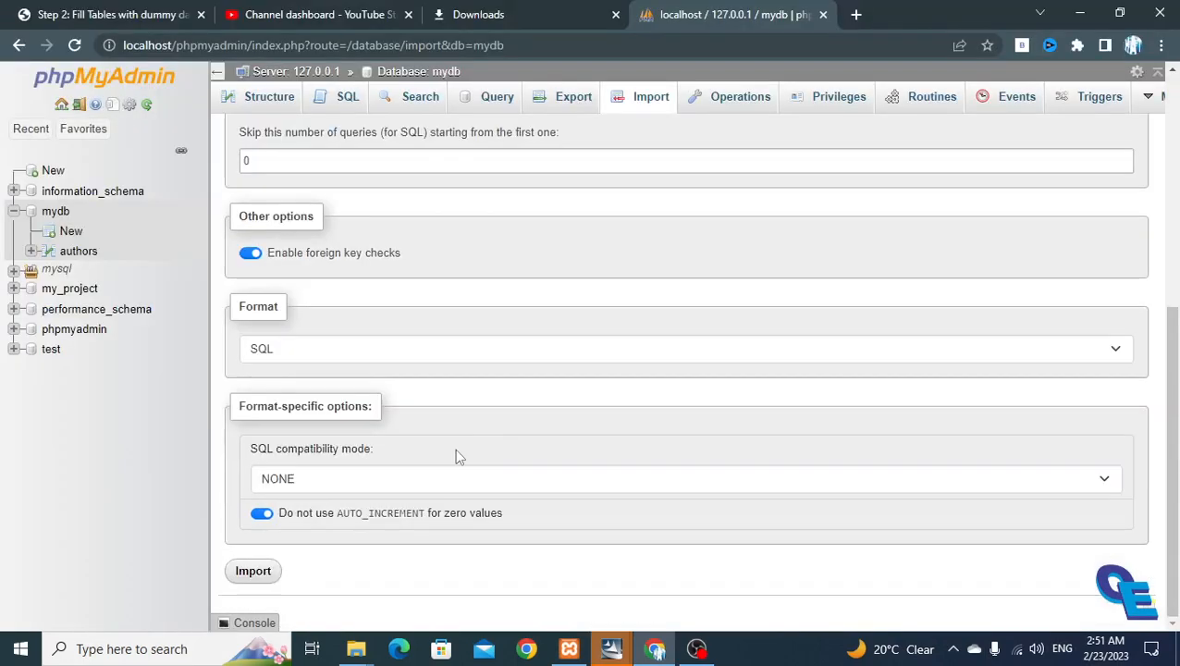
click(258, 571)
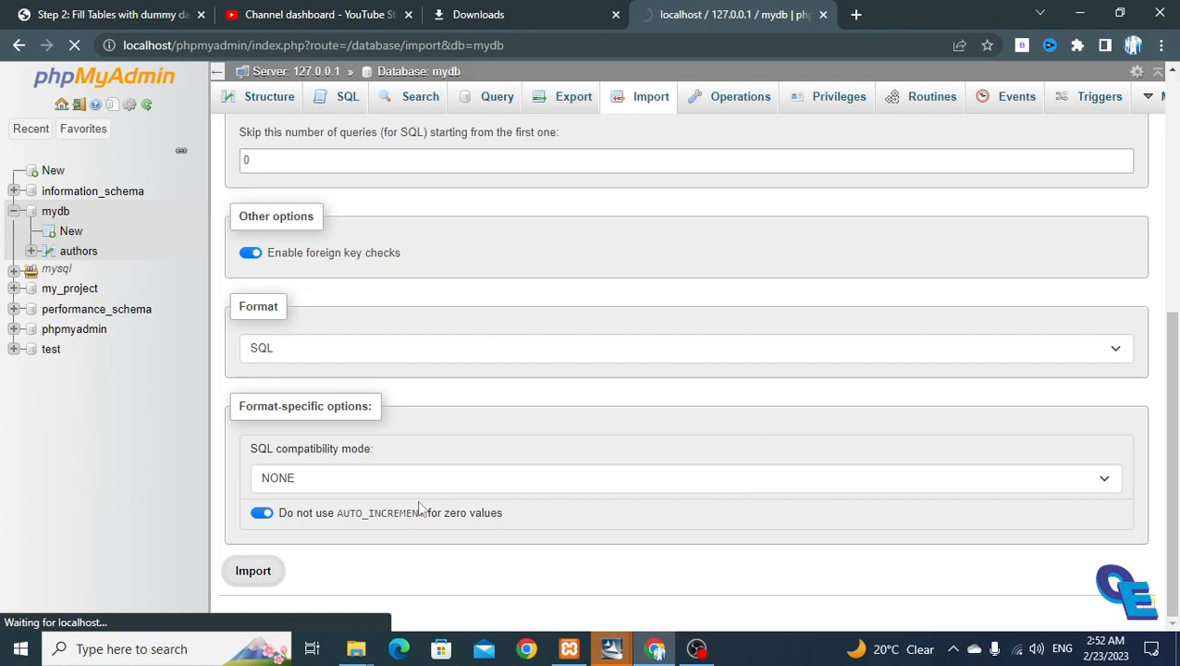
scroll(480, 370, up, 3)
scroll(485, 381, down, 3)
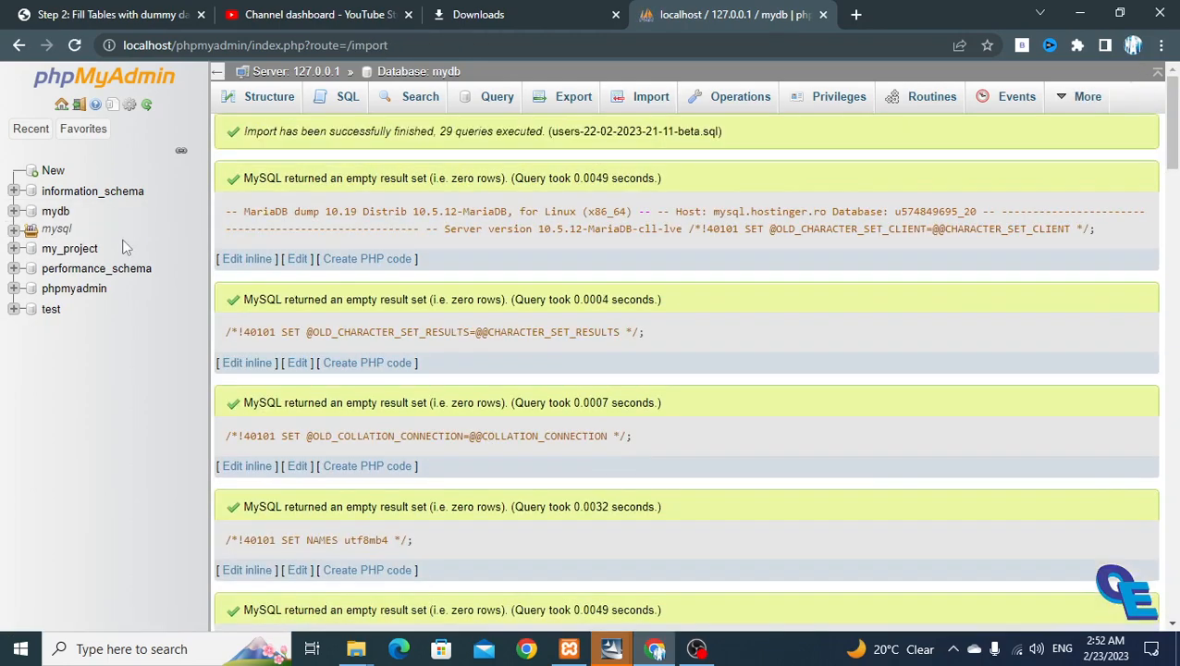
Browse the authors table in mydb, display all of its rows on one page, and review them through the last record
click(34, 213)
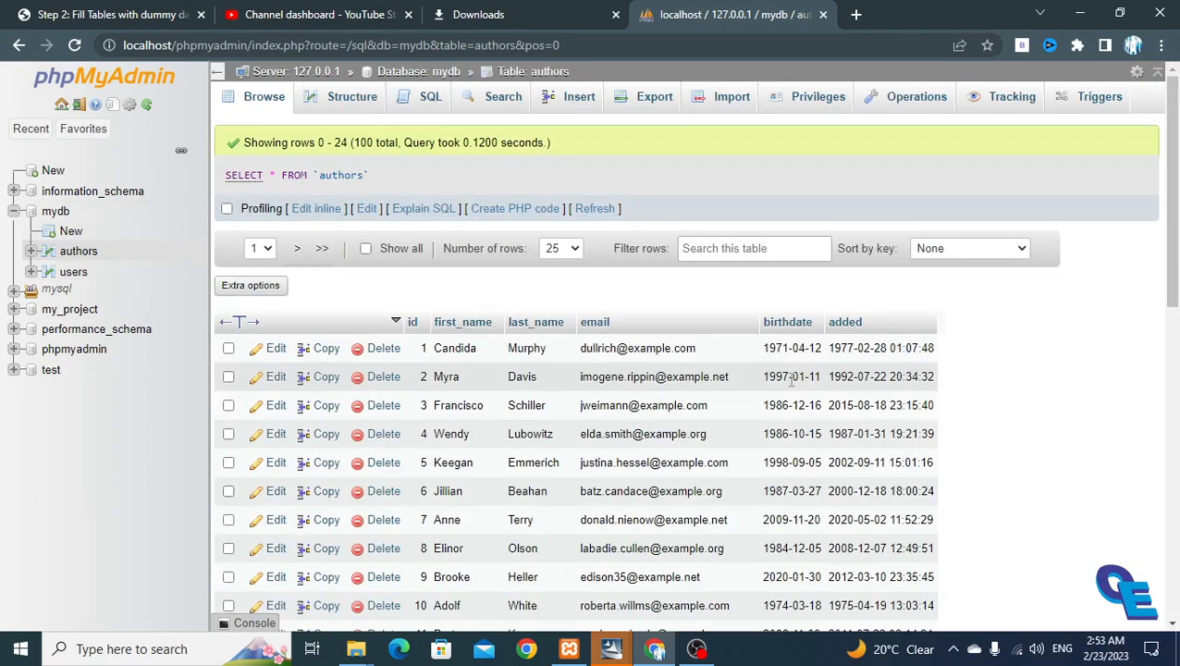
scroll(324, 272, down, 8)
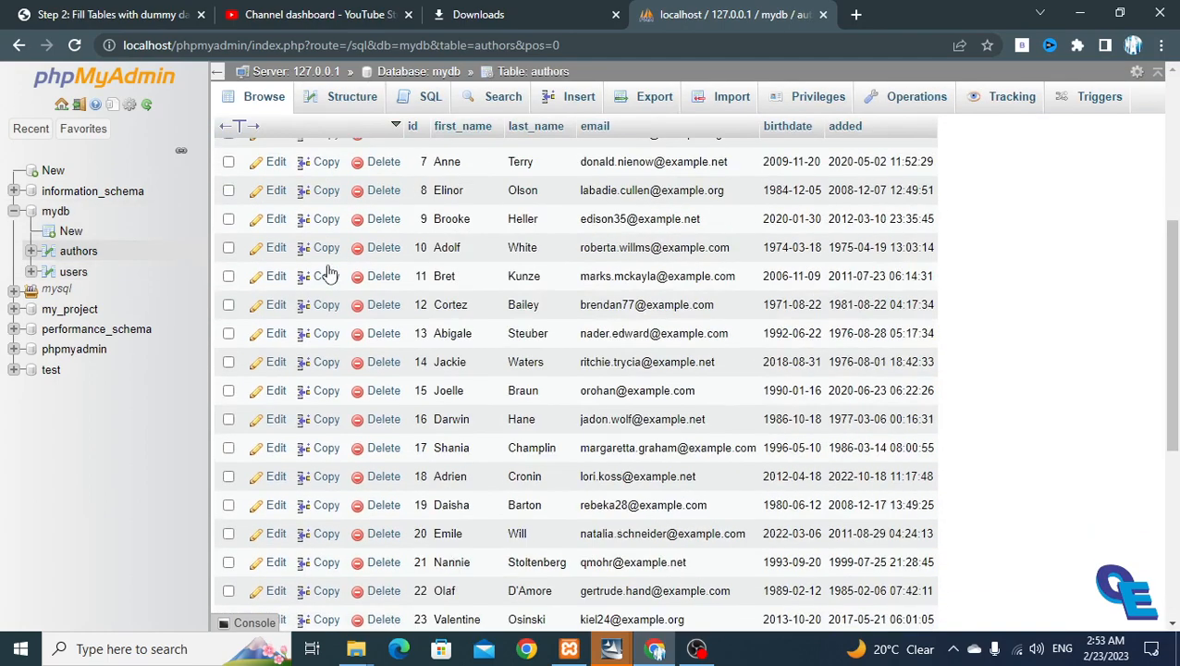
scroll(381, 287, up, 8)
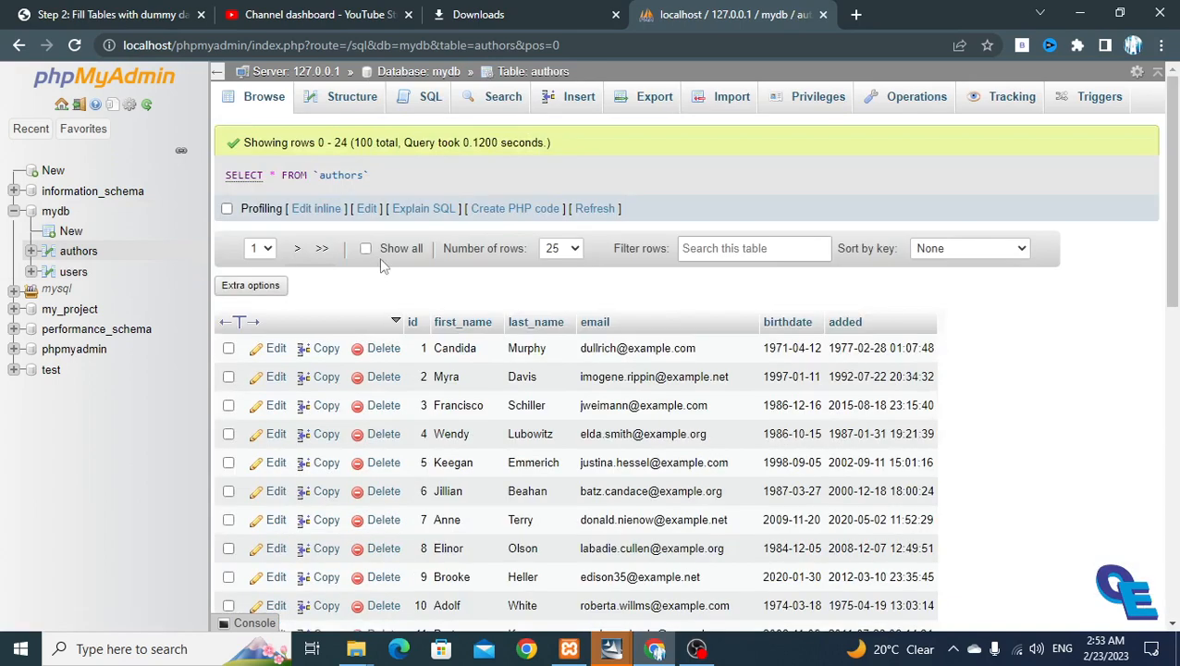
click(366, 248)
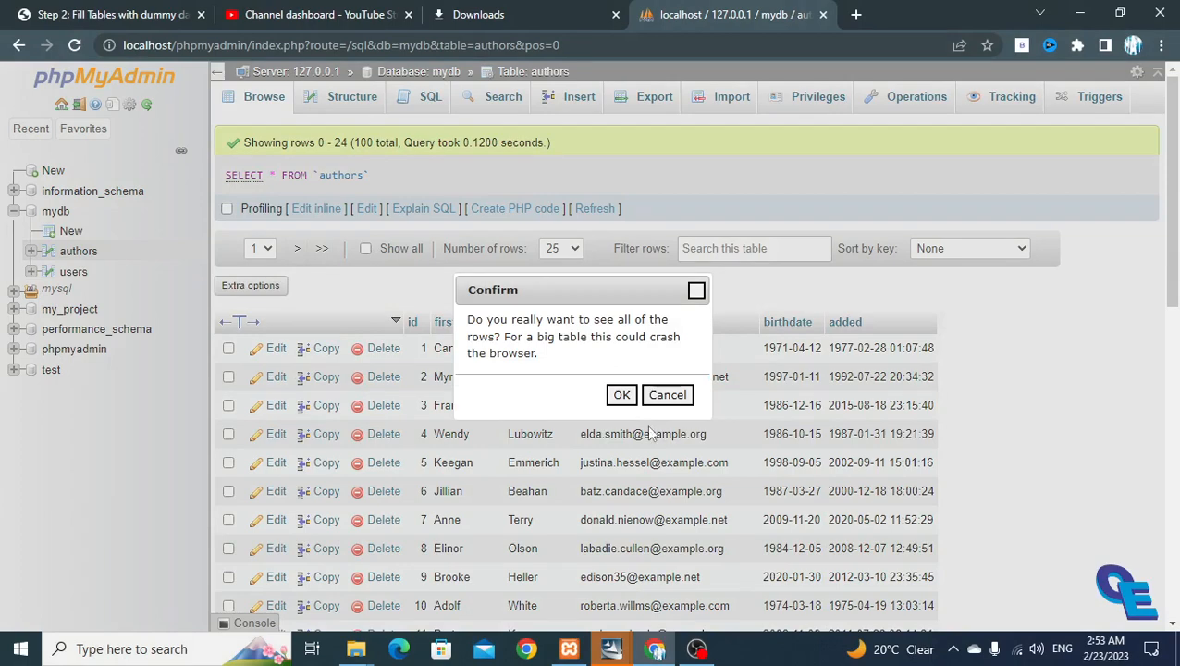
click(622, 396)
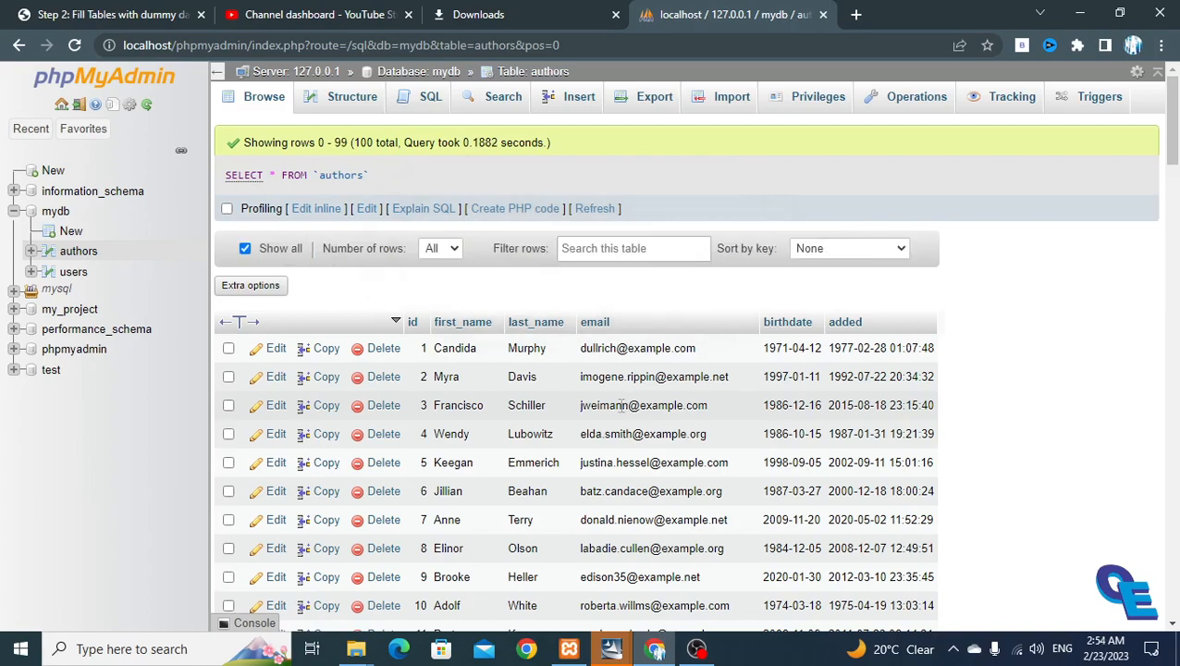
scroll(615, 411, down, 8)
scroll(606, 430, down, 20)
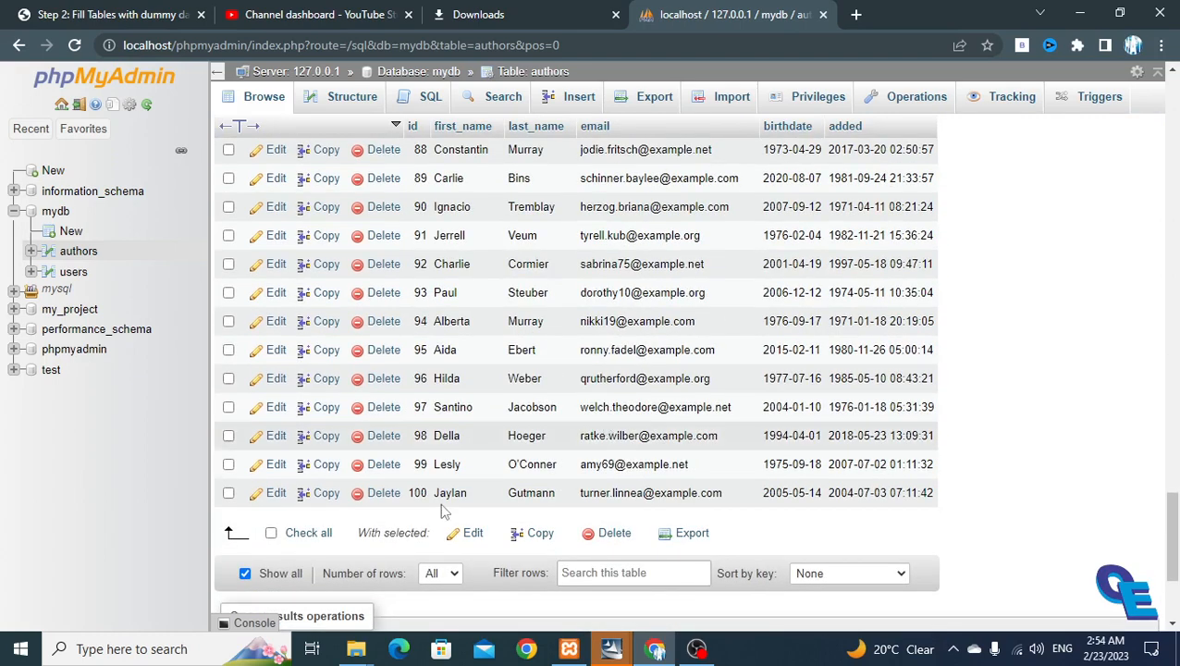
Open the users table of the mydb database to view its imported rows
click(74, 271)
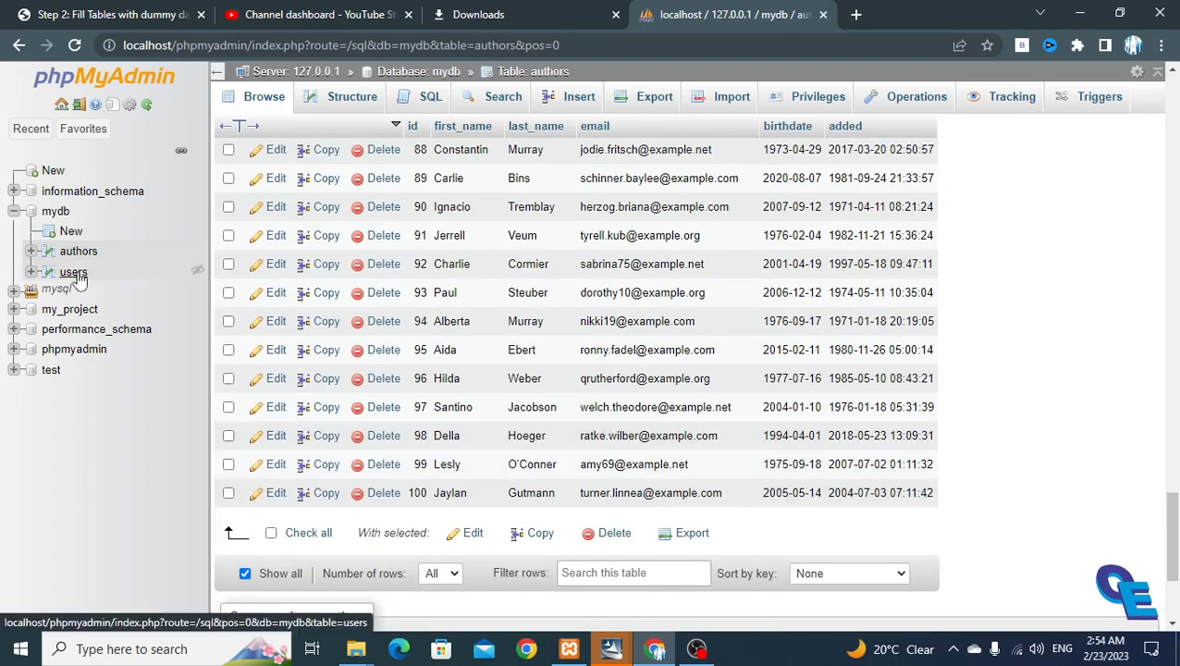